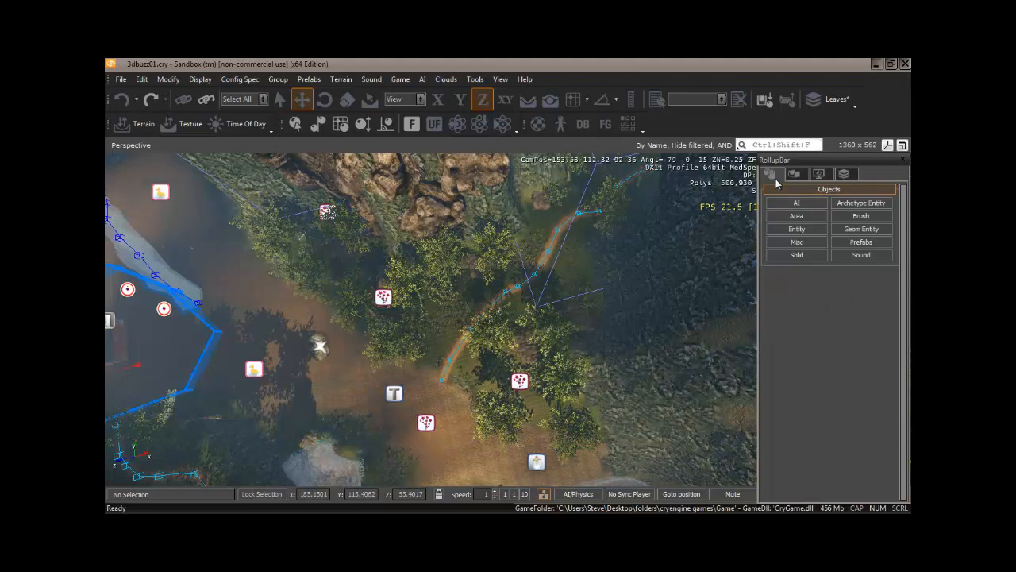
Step: Draw a closed area shape around the forest below the rocky cliff, with its points following the terrain
left_click(797, 215)
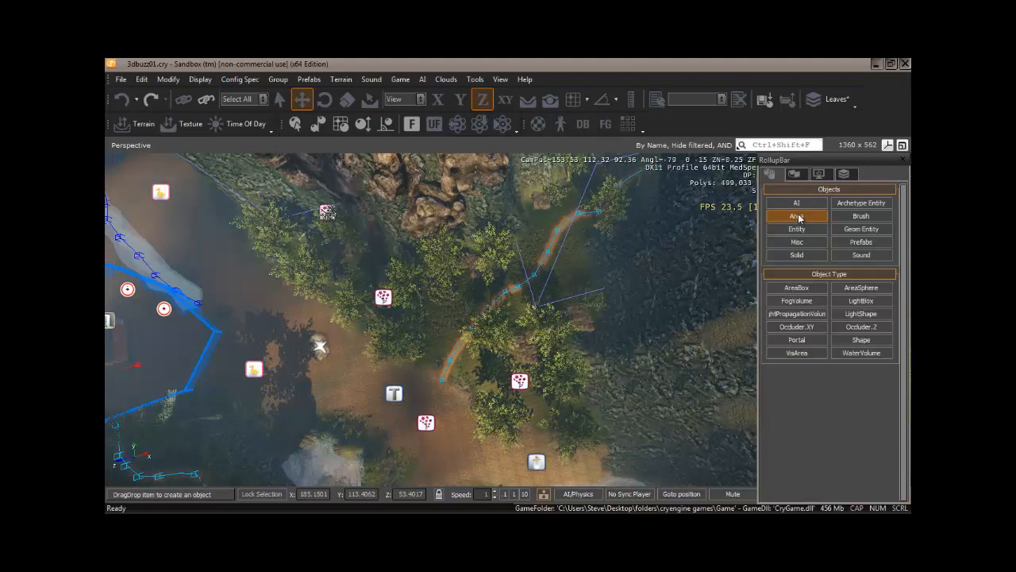
left_click(863, 339)
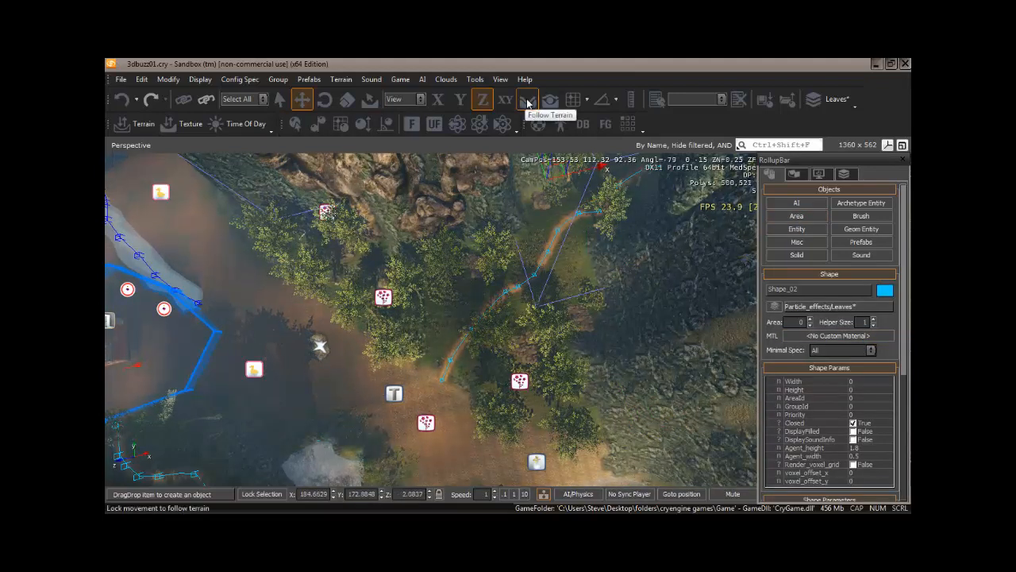
left_click(528, 100)
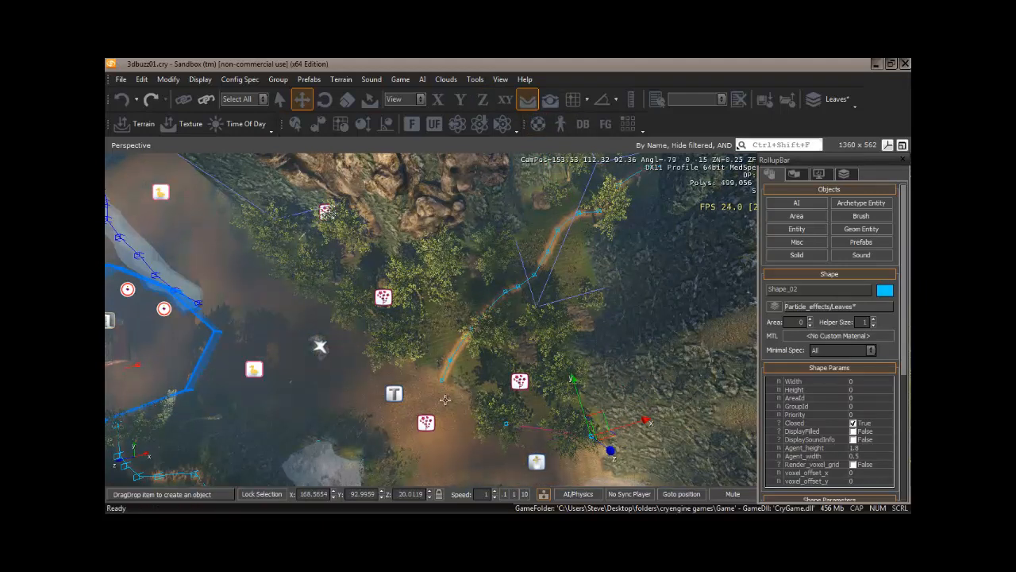
left_click(414, 379)
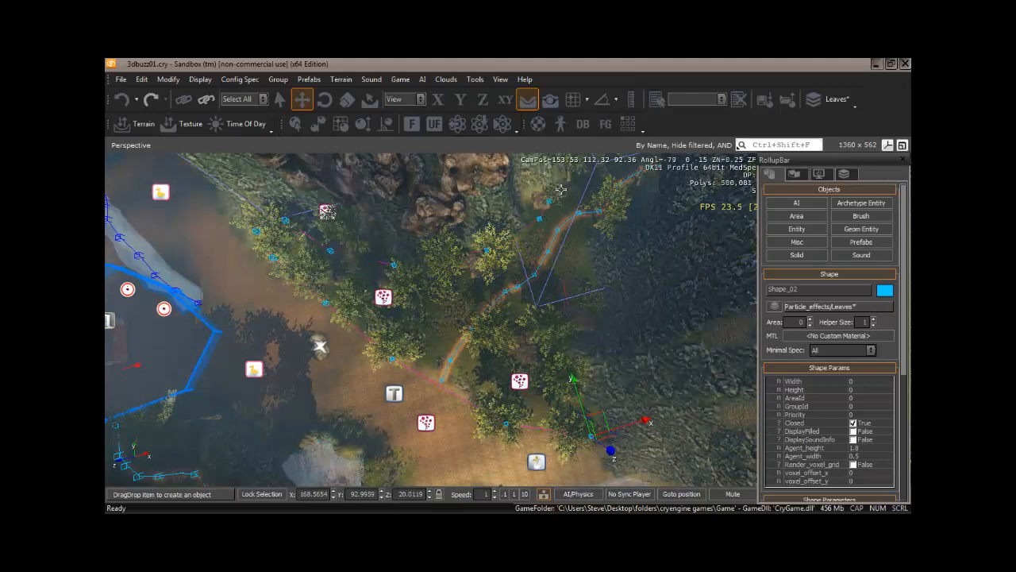
left_click(582, 234)
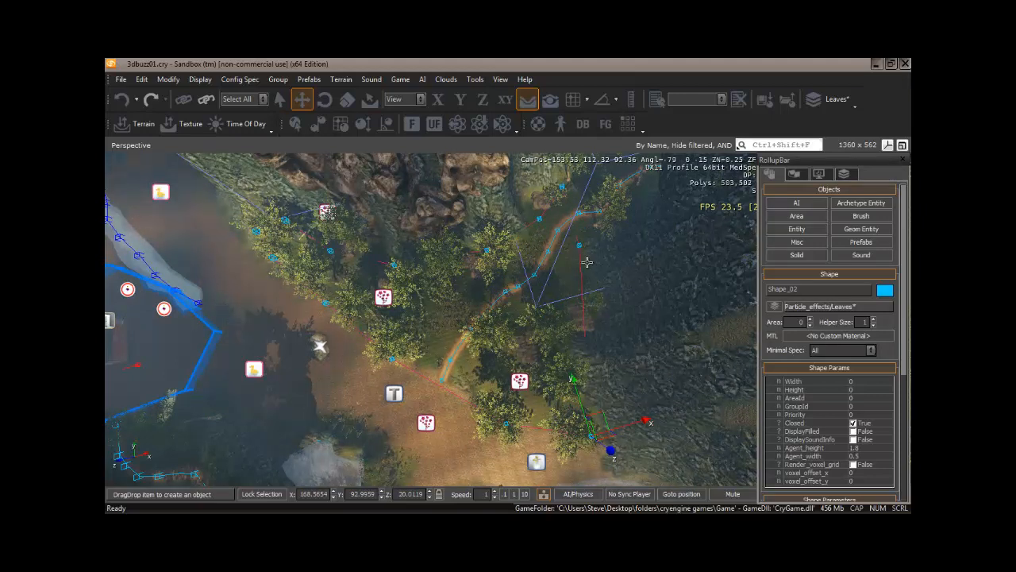
double_click(589, 321)
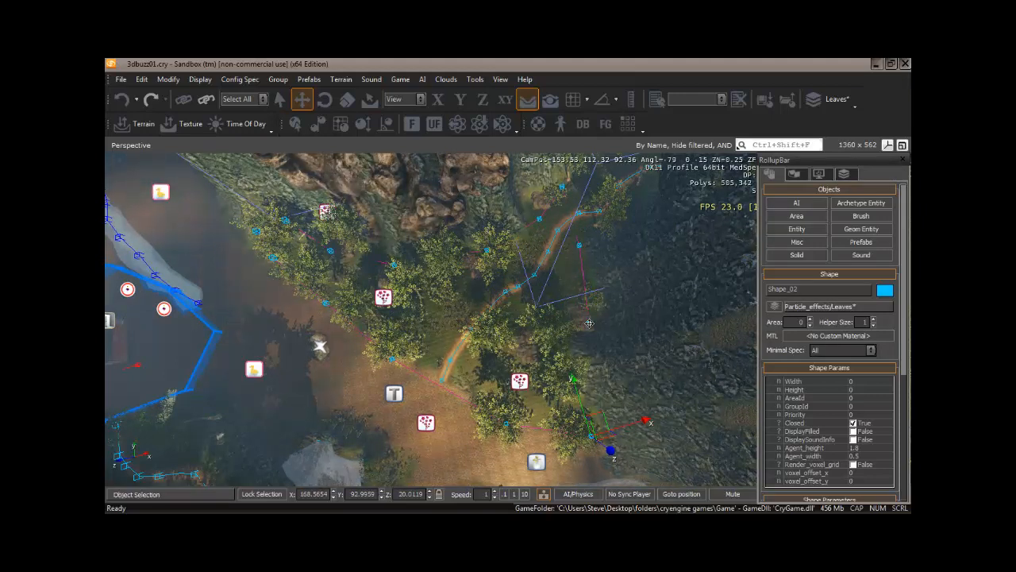
Step: Set the forest shape's height to 25 and turn on its filled display
left_click(858, 390)
type("25")
key("Return")
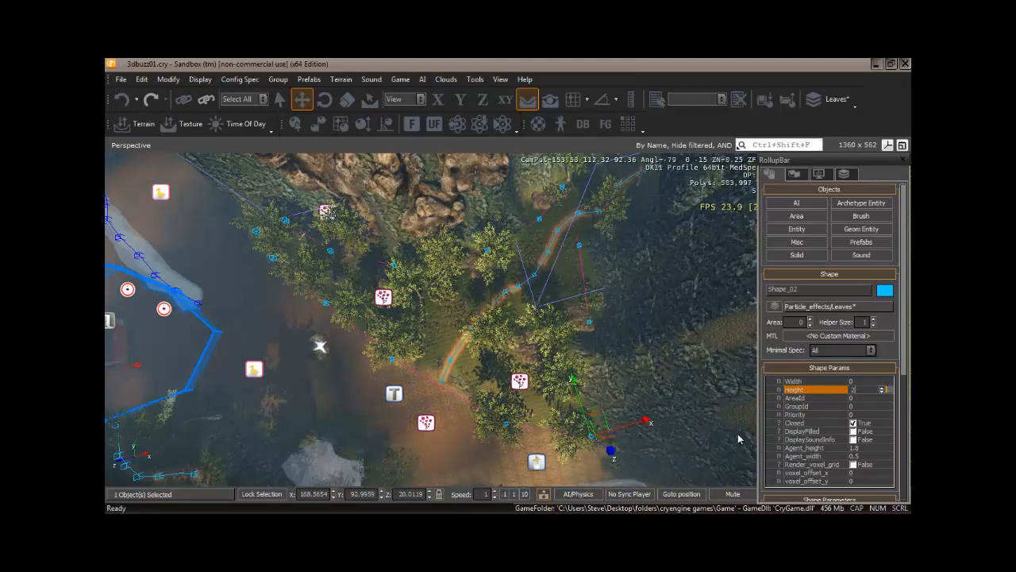
left_click(853, 431)
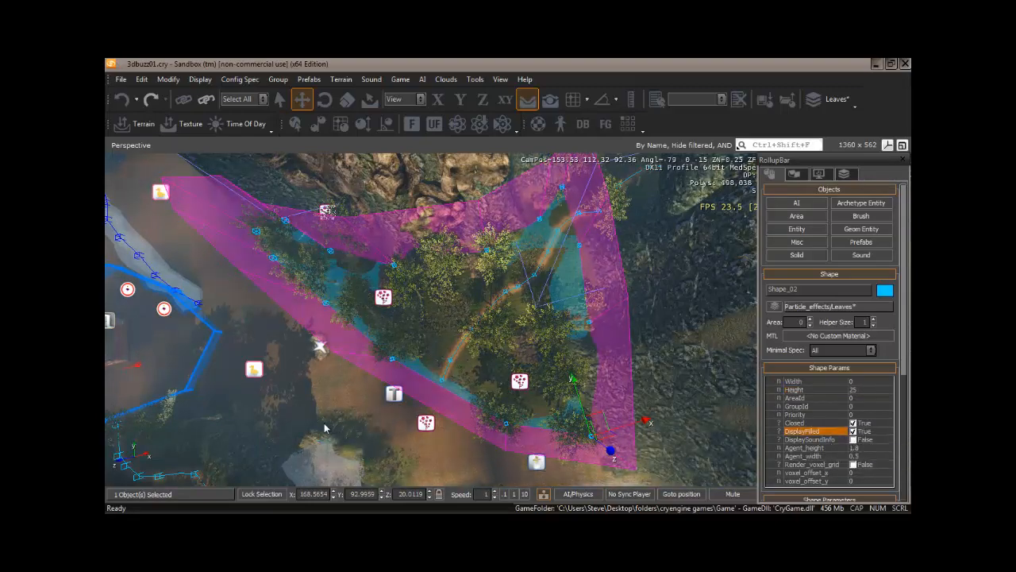
Step: Lower the forest shape vertically to a Z position of about 16.06
mouse_move(324, 422)
right_mouse_down()
mouse_move(317, 418)
mouse_move(376, 421)
mouse_move(319, 424)
mouse_move(327, 422)
right_mouse_up()
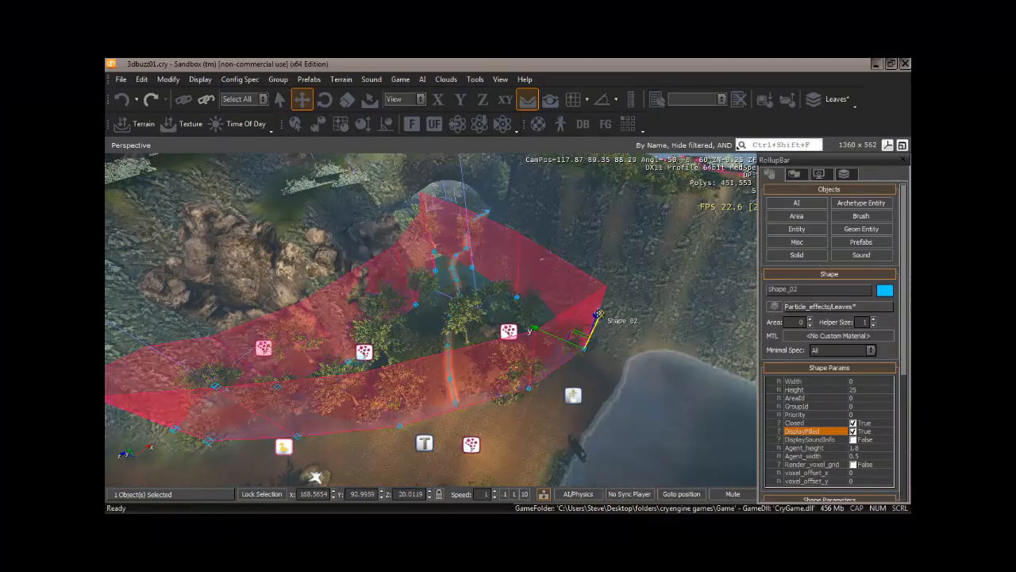
left_click_drag(596, 312, 598, 324)
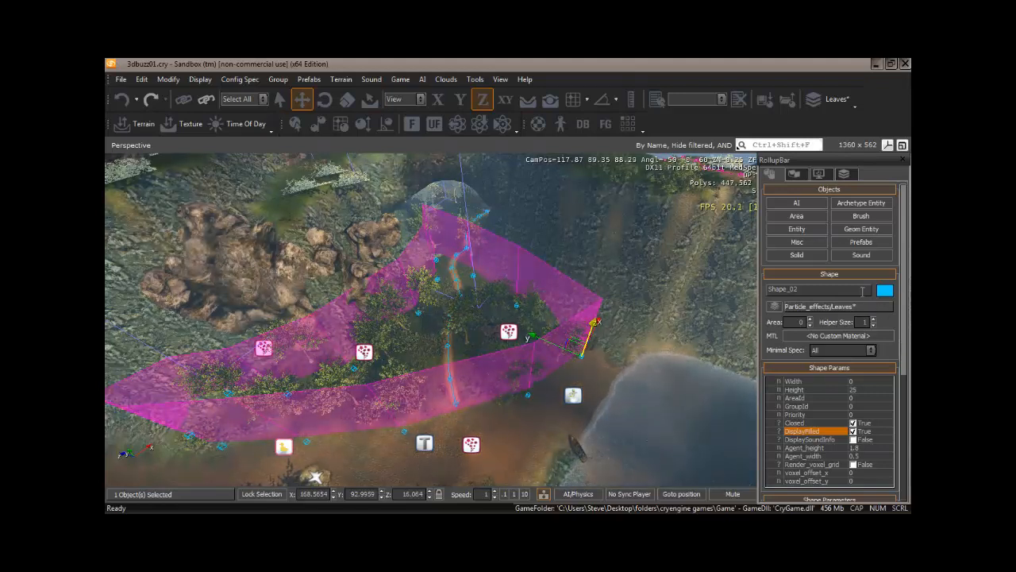
Step: Place an AmbientVolume sound entity on the terrain in the middle of the forest shape, following the terrain
left_click(815, 205)
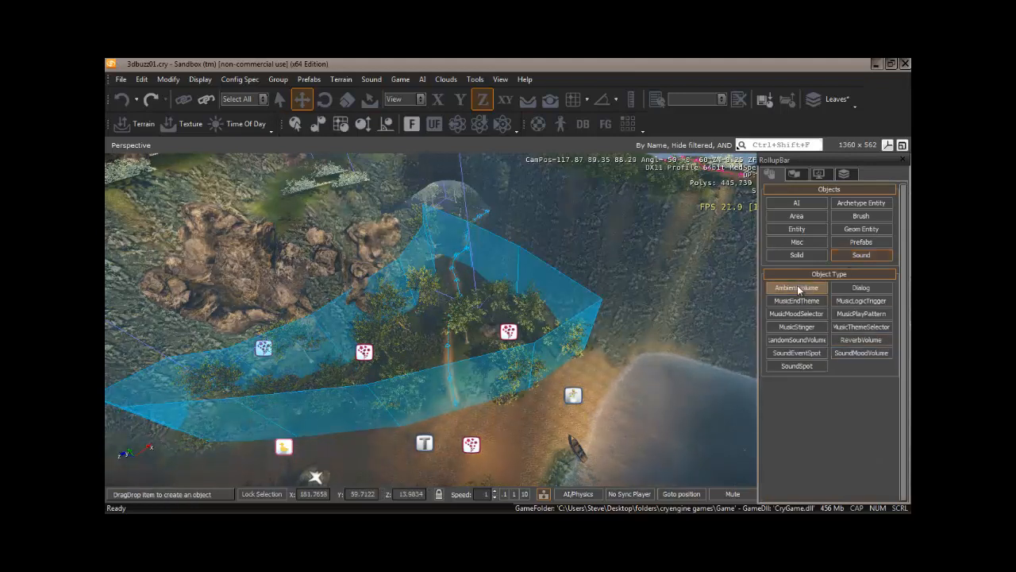
left_click(529, 100)
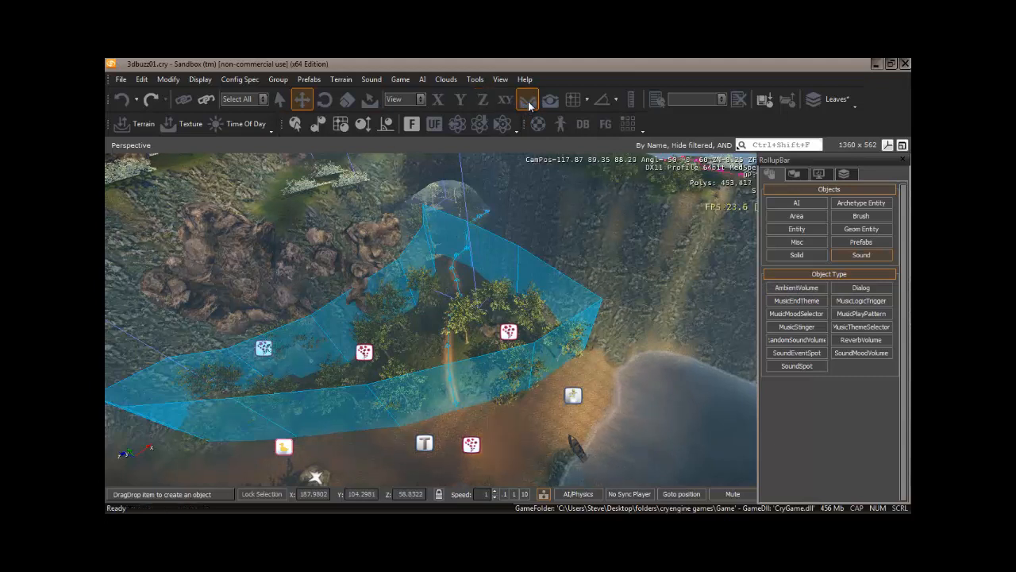
left_click(797, 288)
left_click(451, 334)
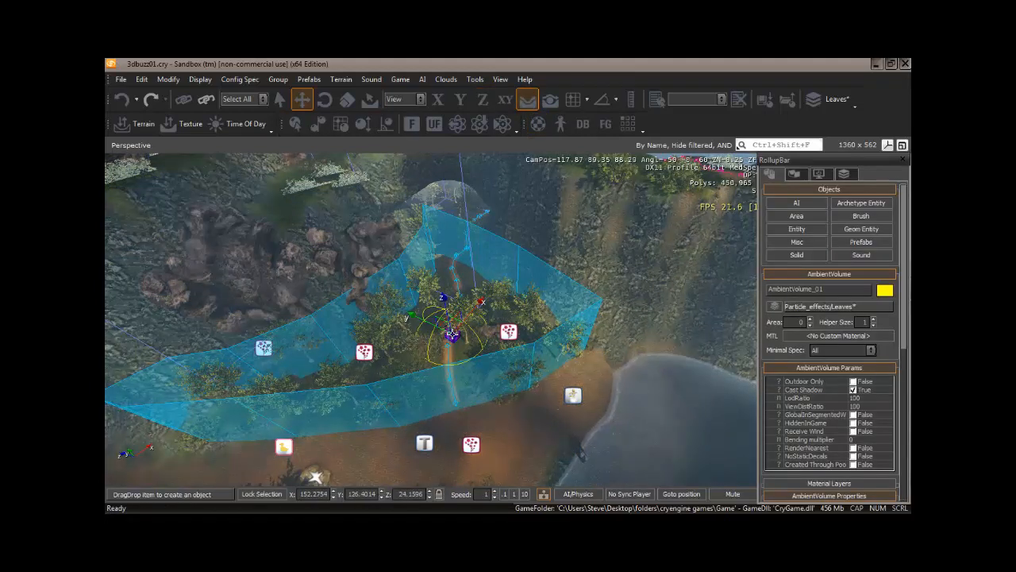
left_click(453, 334)
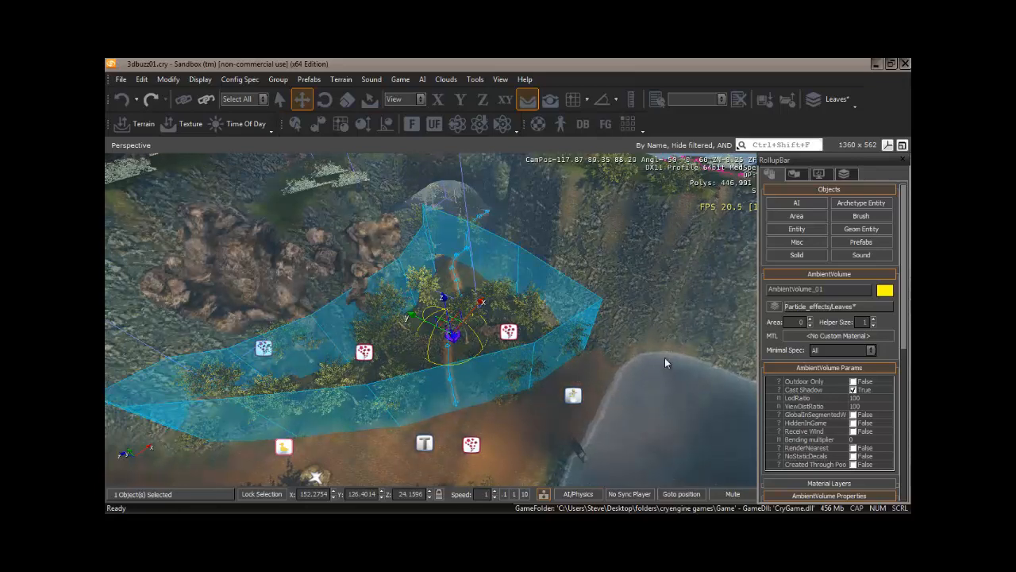
Step: Assign the forest_ambience sound from the sounds/environment forest group to the ambient volume
left_click_drag(906, 239, 910, 362)
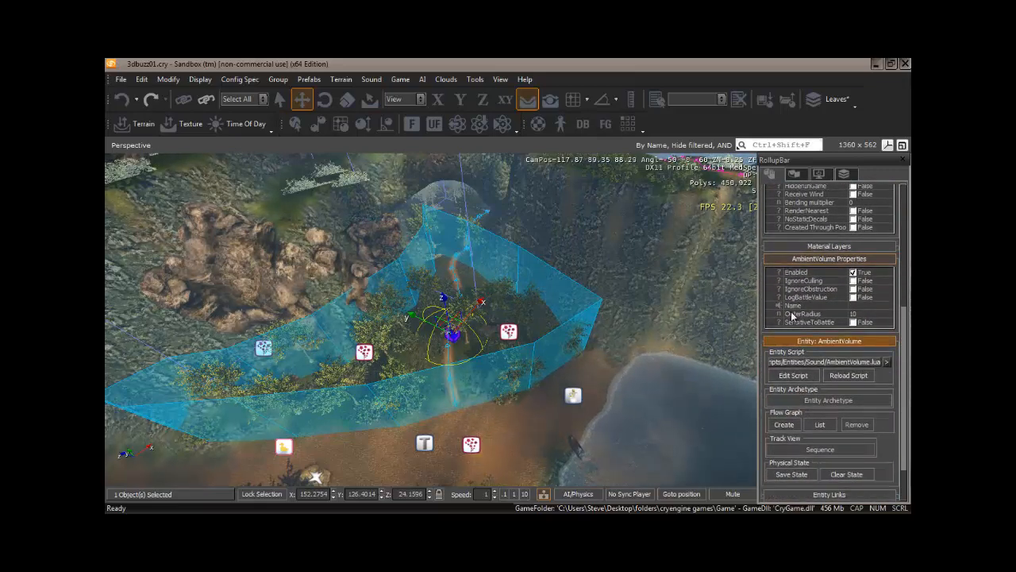
left_click(858, 306)
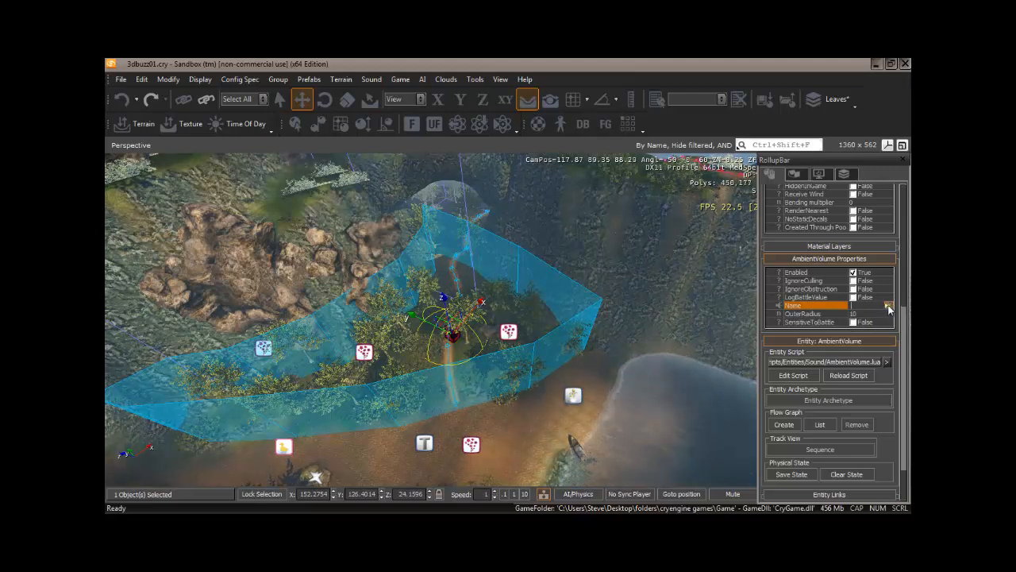
left_click(889, 306)
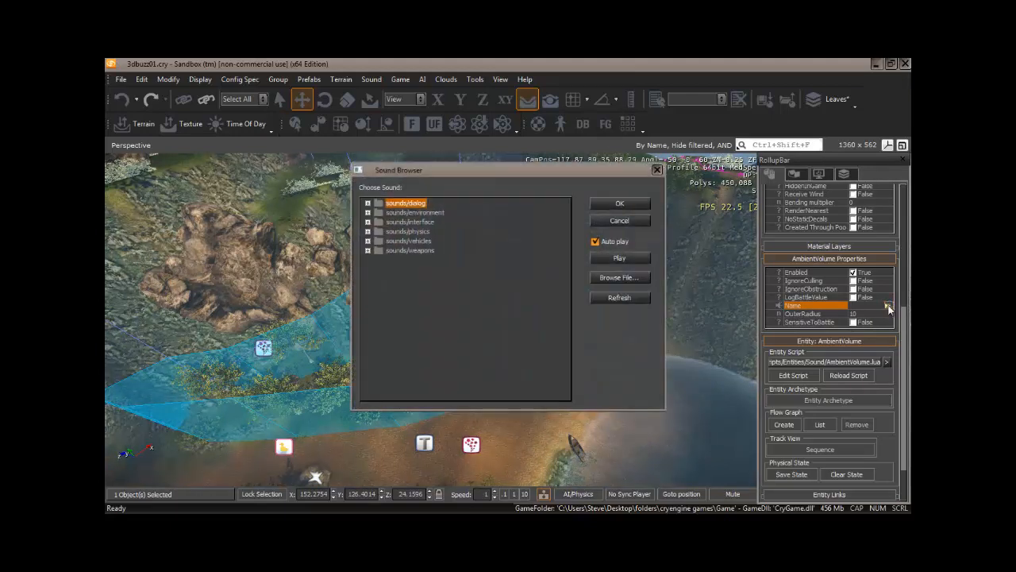
left_click(367, 213)
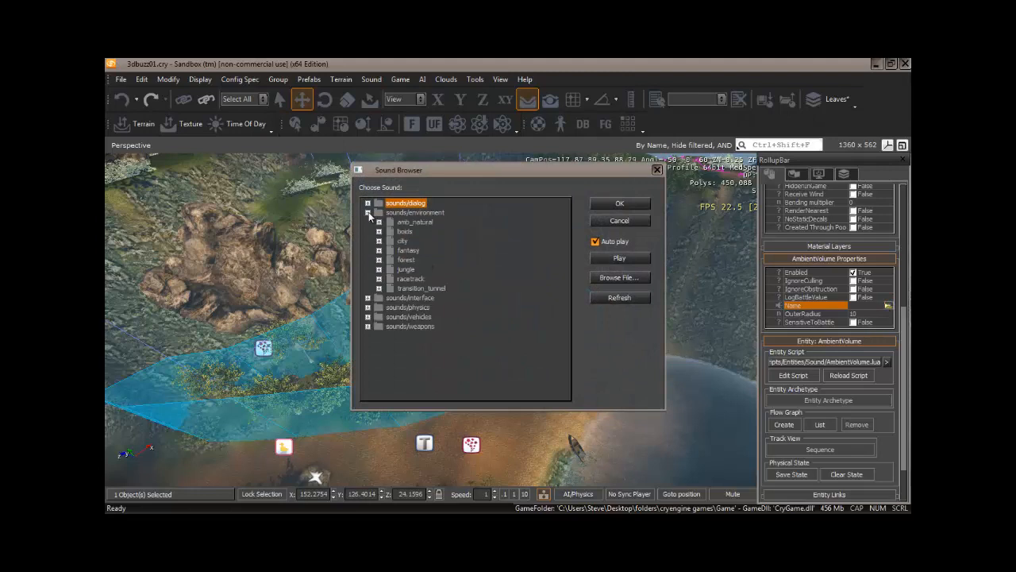
left_click(379, 259)
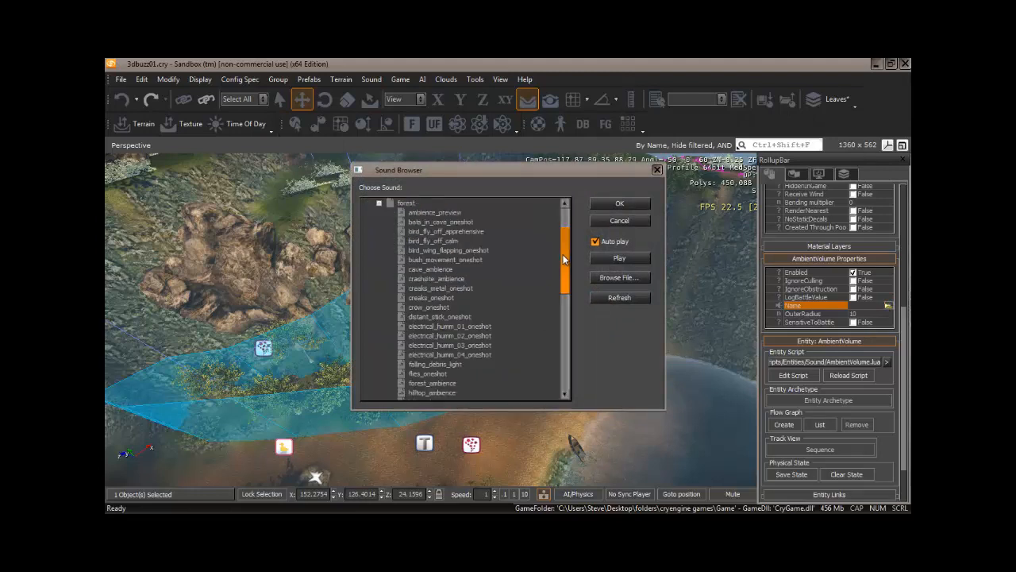
left_click_drag(563, 259, 566, 274)
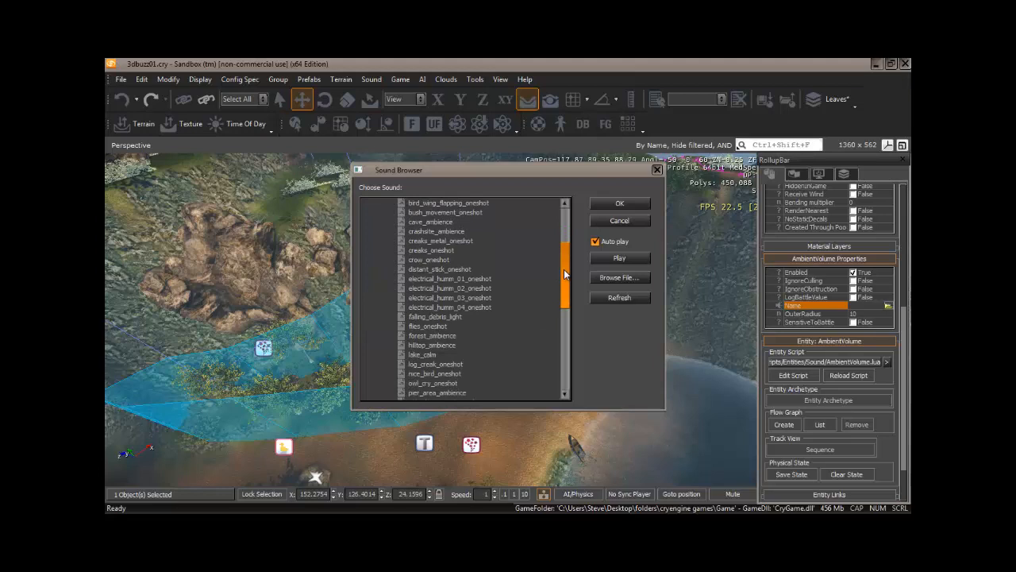
left_click(450, 337)
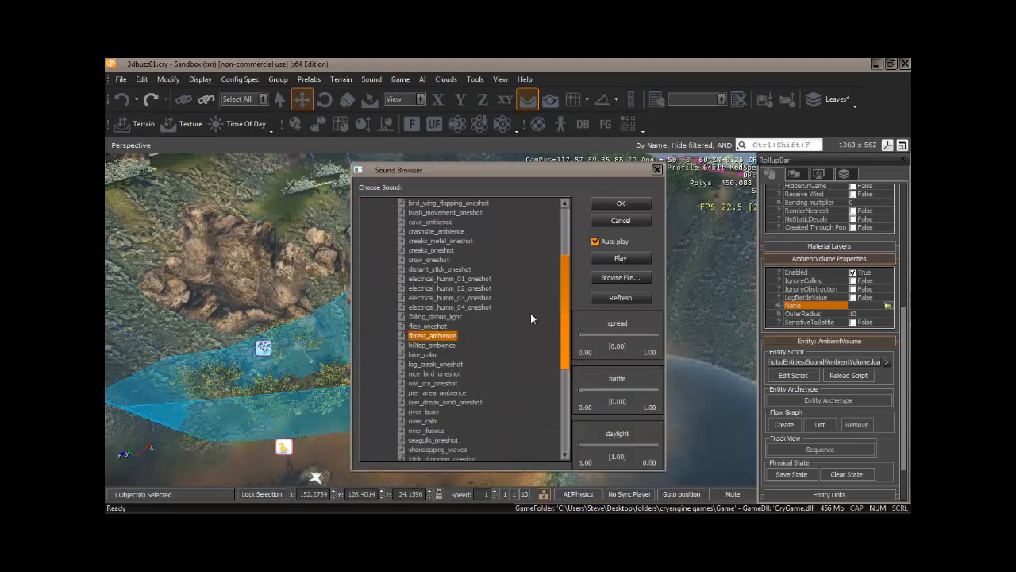
left_click(618, 203)
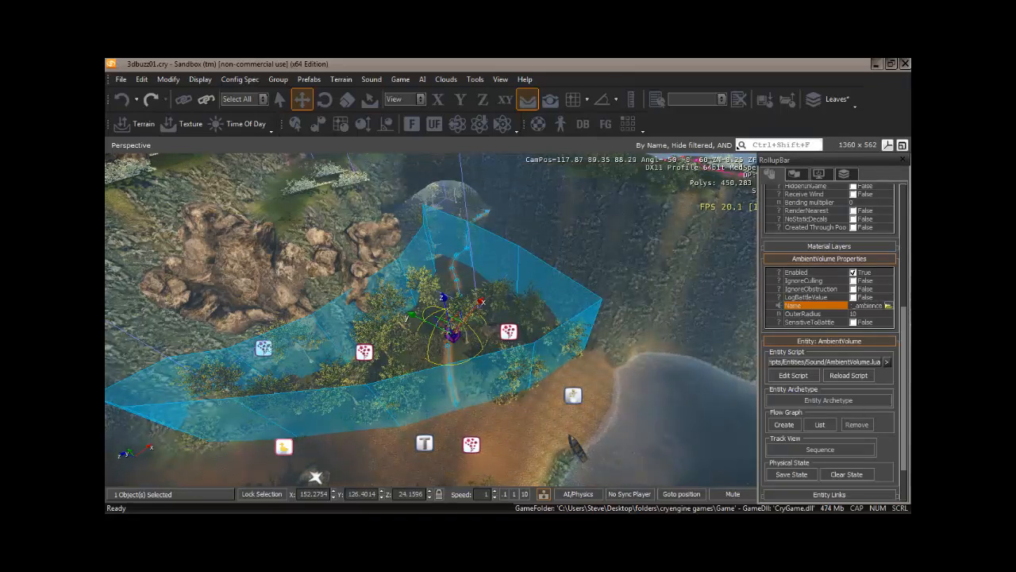
Step: Select the forest area shape and link the ambient volume to it as its target
left_click_drag(902, 323, 909, 347)
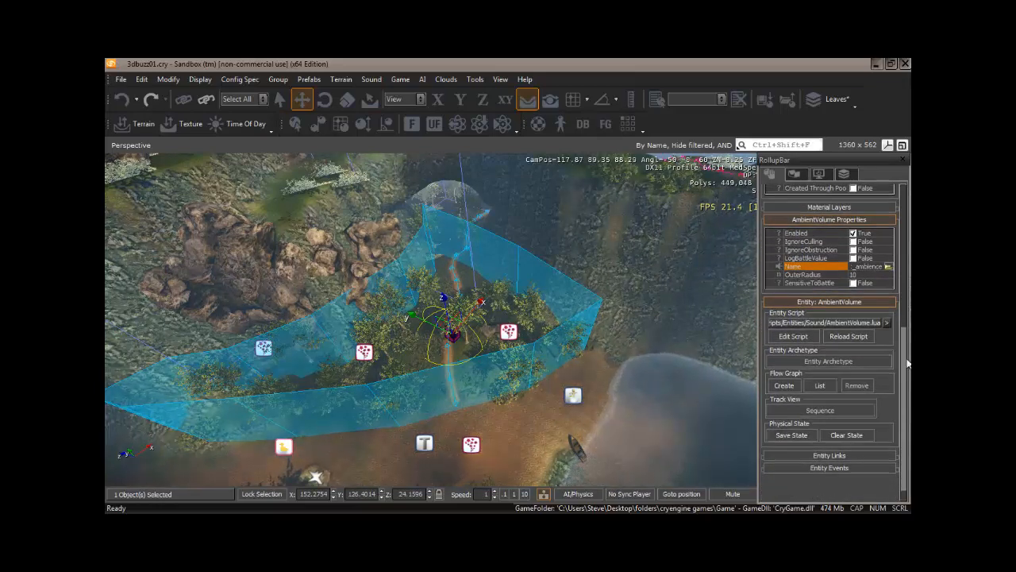
left_click(533, 347)
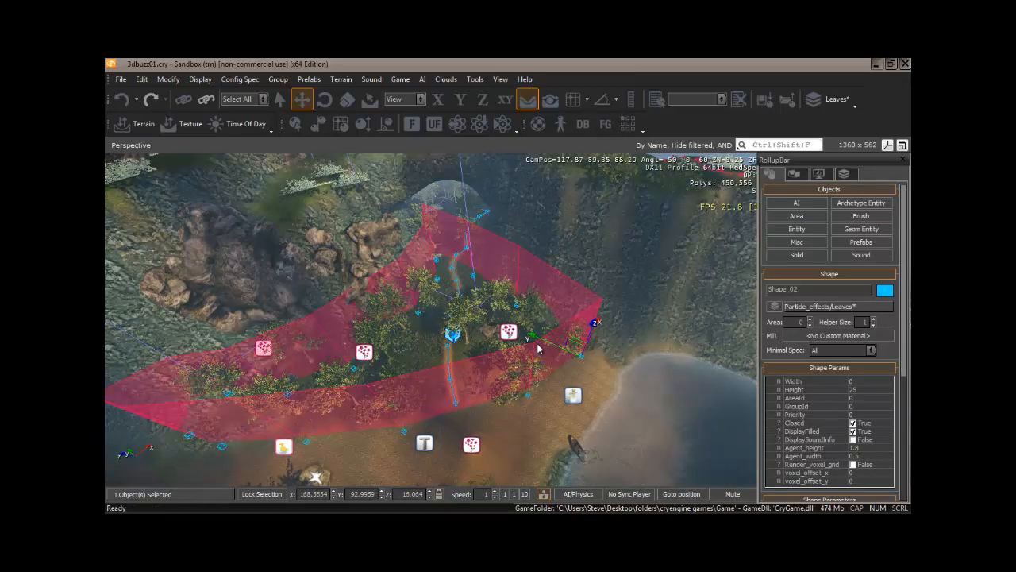
left_click_drag(906, 296, 905, 425)
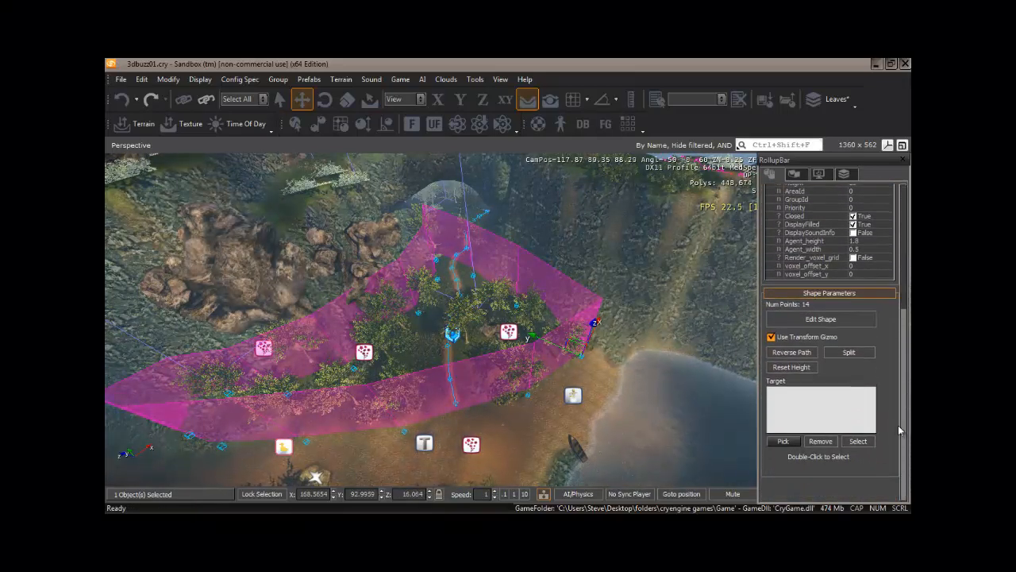
left_click(783, 442)
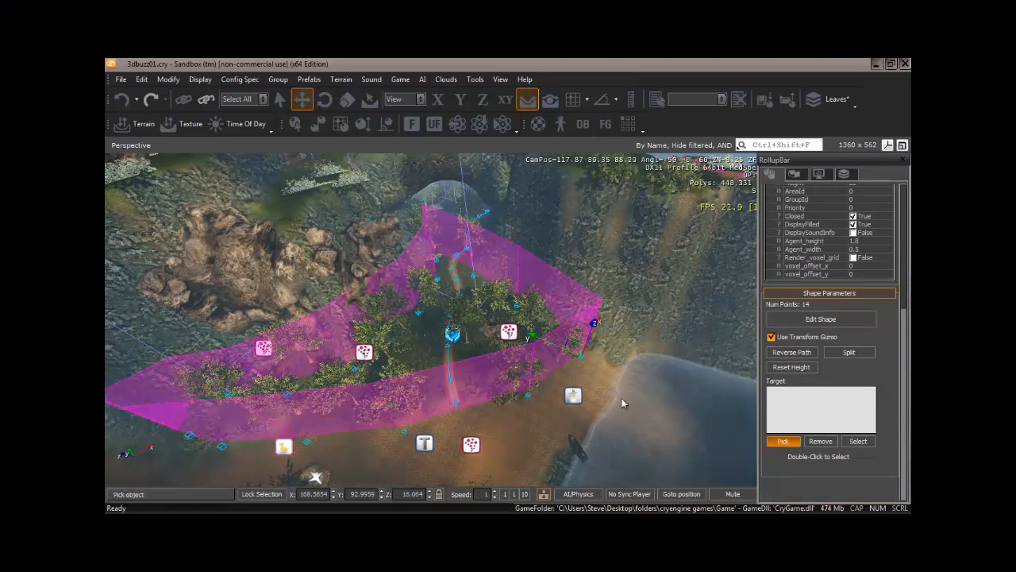
left_click(452, 334)
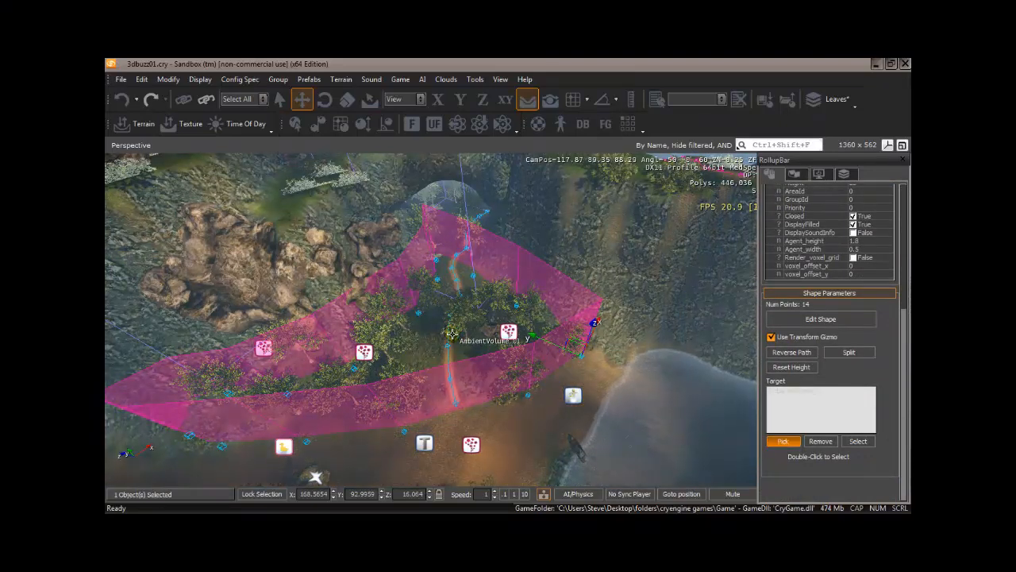
left_click(813, 392)
left_click(783, 444)
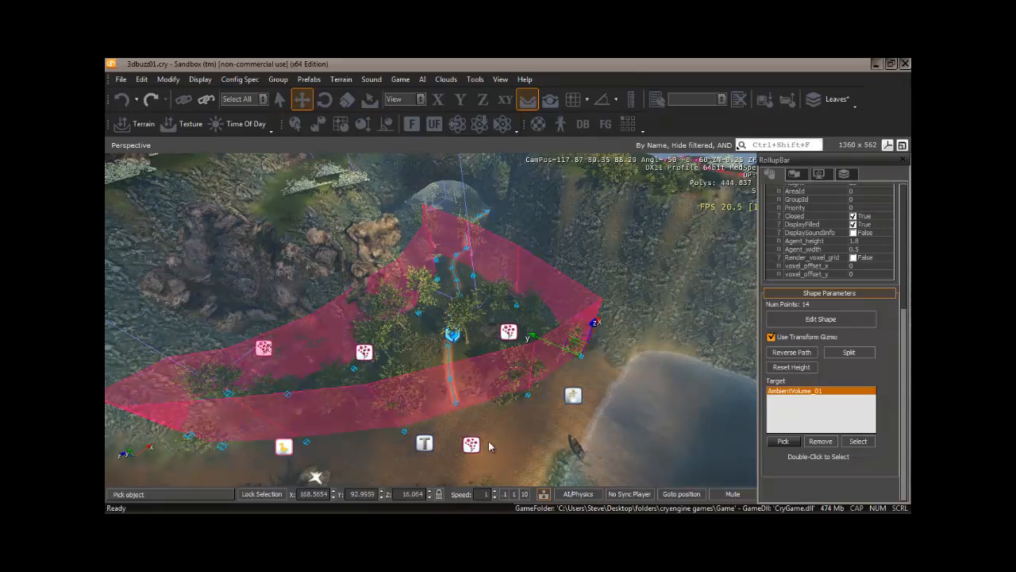
Step: Examine the filled forest shape and its surroundings from a wider viewpoint, and review the shape's parameters
right_click_drag(483, 438, 503, 452)
key("w")
key("w")
key("w")
key("s")
key("s")
key("w")
key("s")
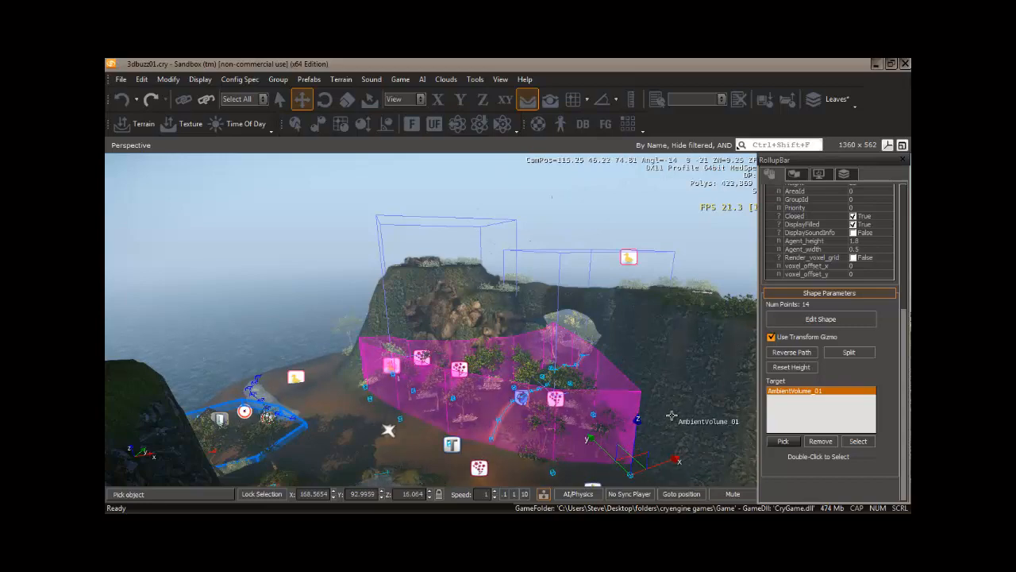
scroll(904, 346, "up", 5)
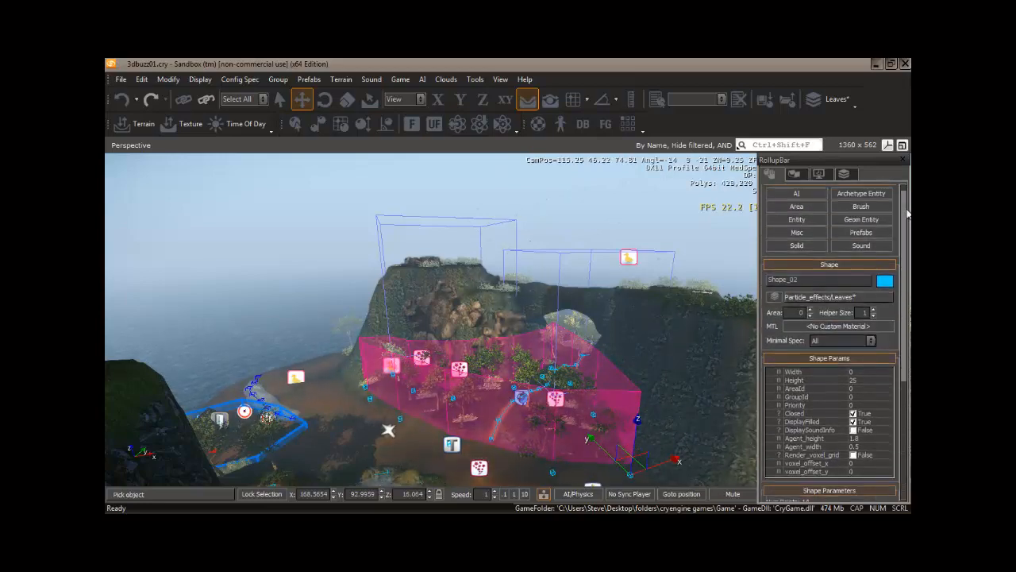
right_click_drag(388, 402, 388, 404)
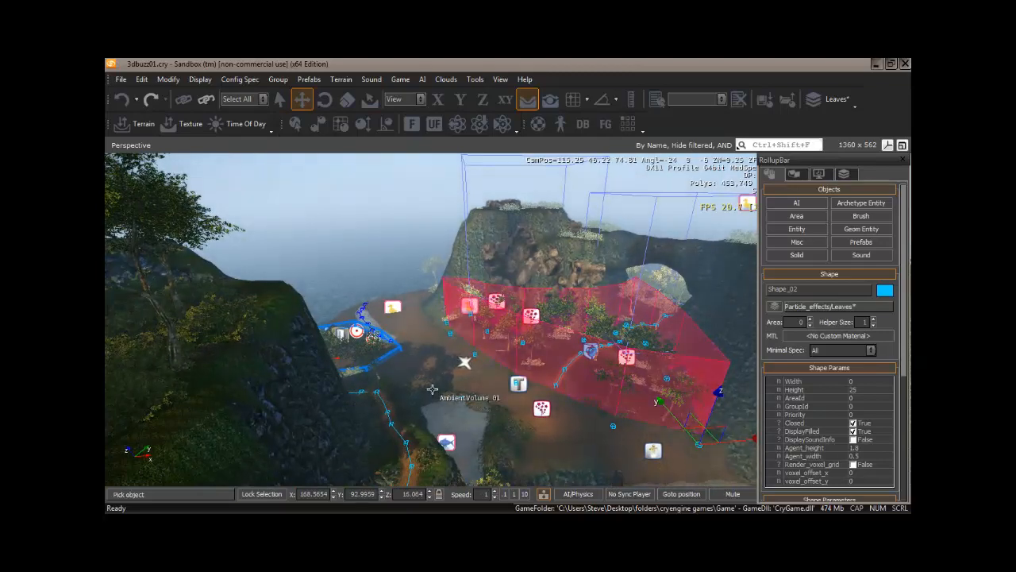
Step: View the console and its list of console variables, and close both
key("grave")
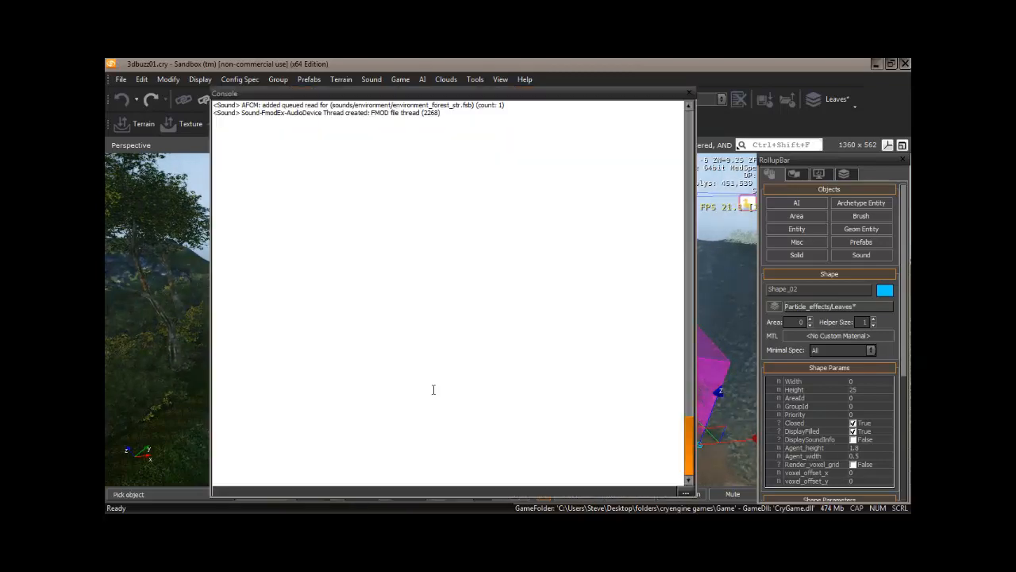
left_click(686, 492)
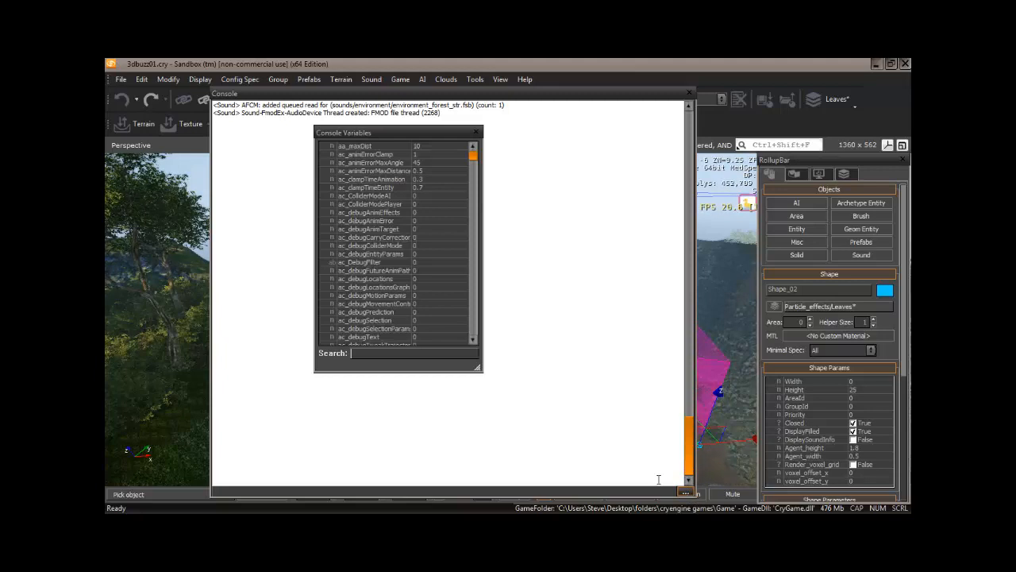
left_click(476, 132)
left_click(689, 93)
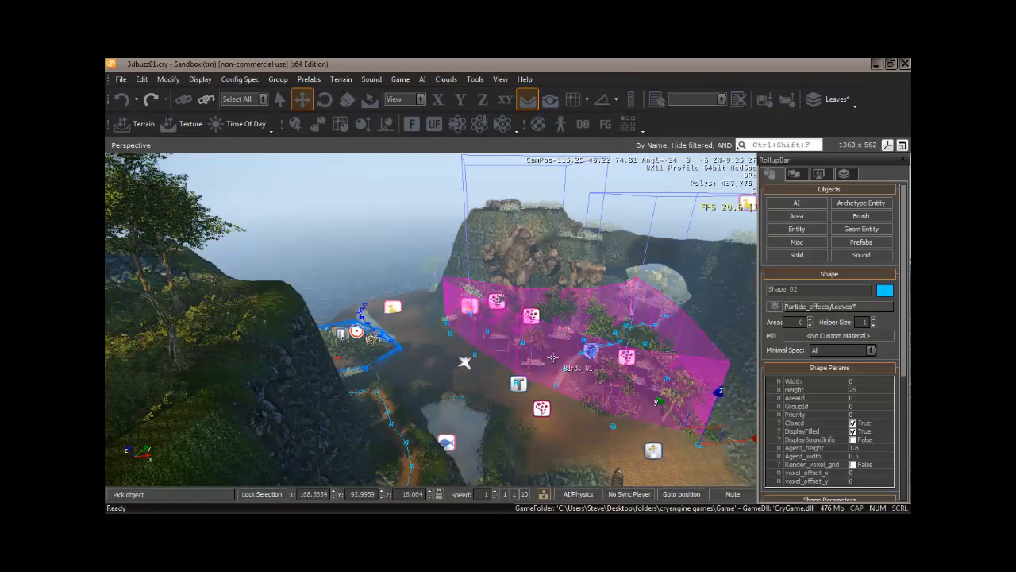
Step: View the level's layers, and look through the complete list of selectable level objects before closing it
left_click(845, 174)
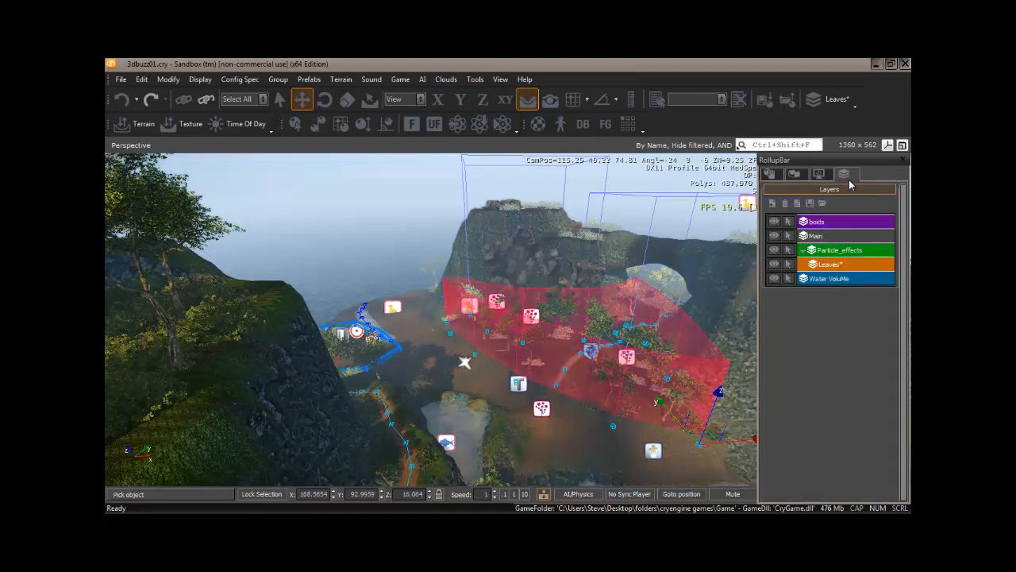
left_click(770, 174)
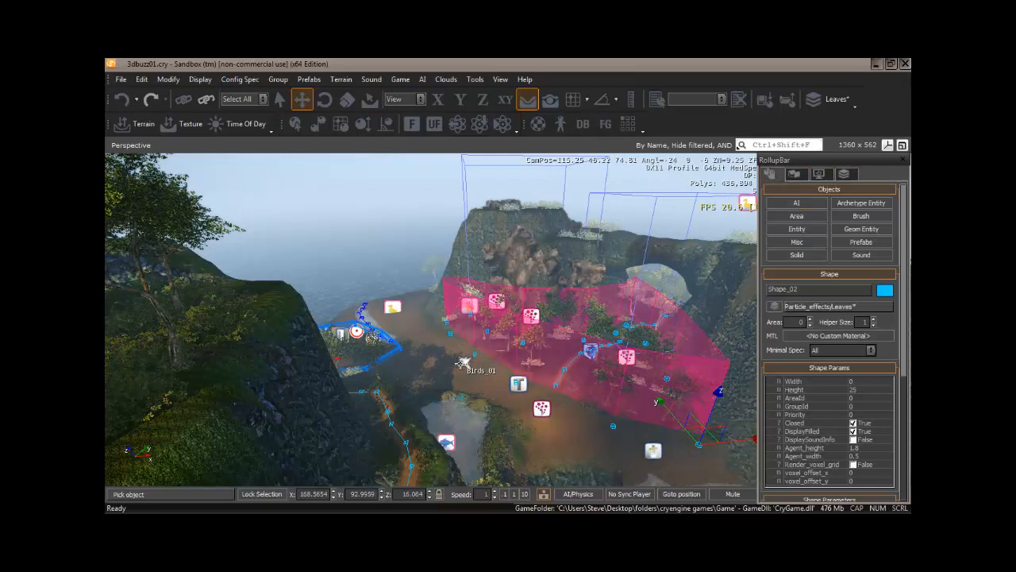
key("ctrl+t")
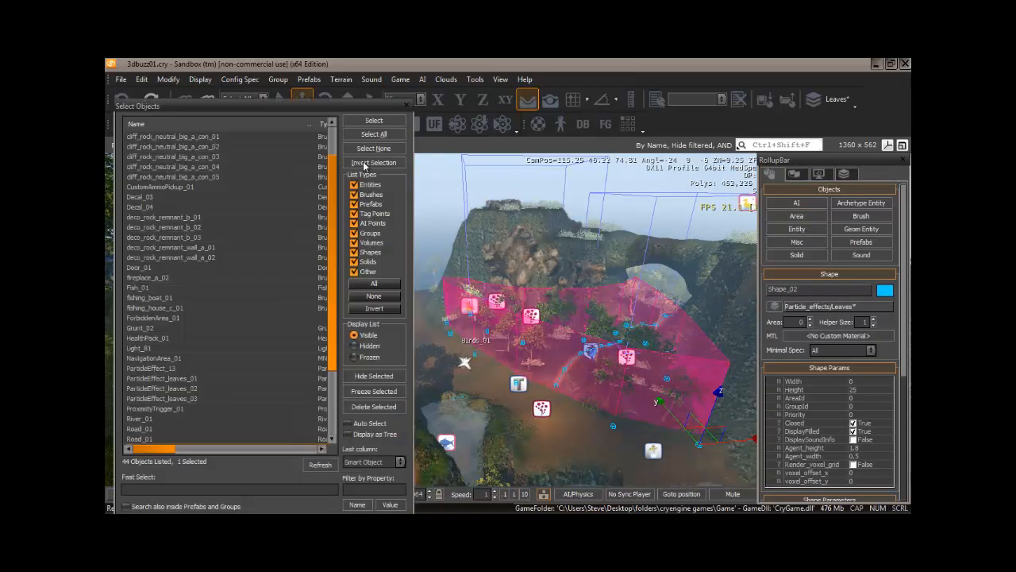
left_click_drag(301, 104, 516, 95)
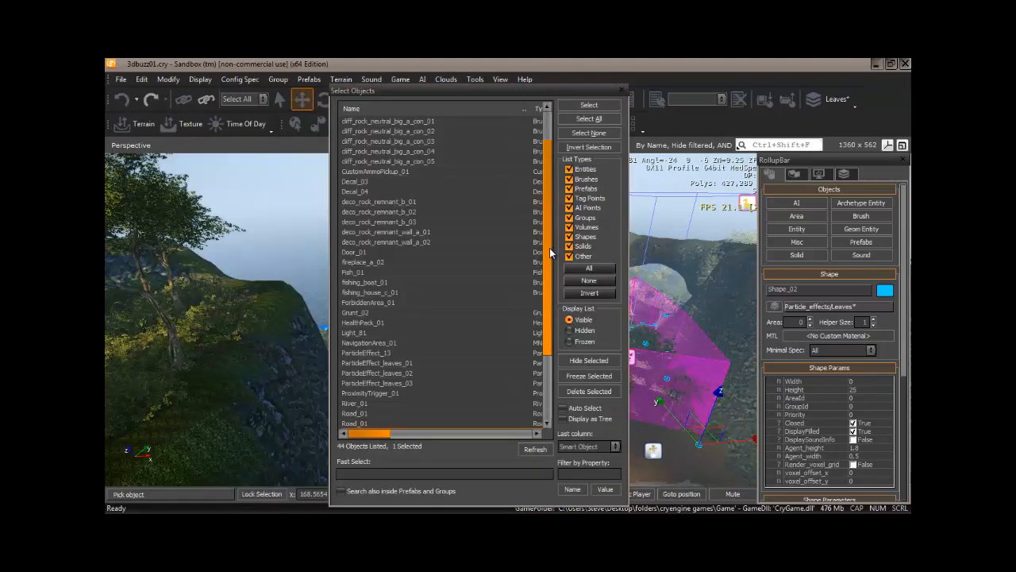
left_click_drag(551, 252, 548, 217)
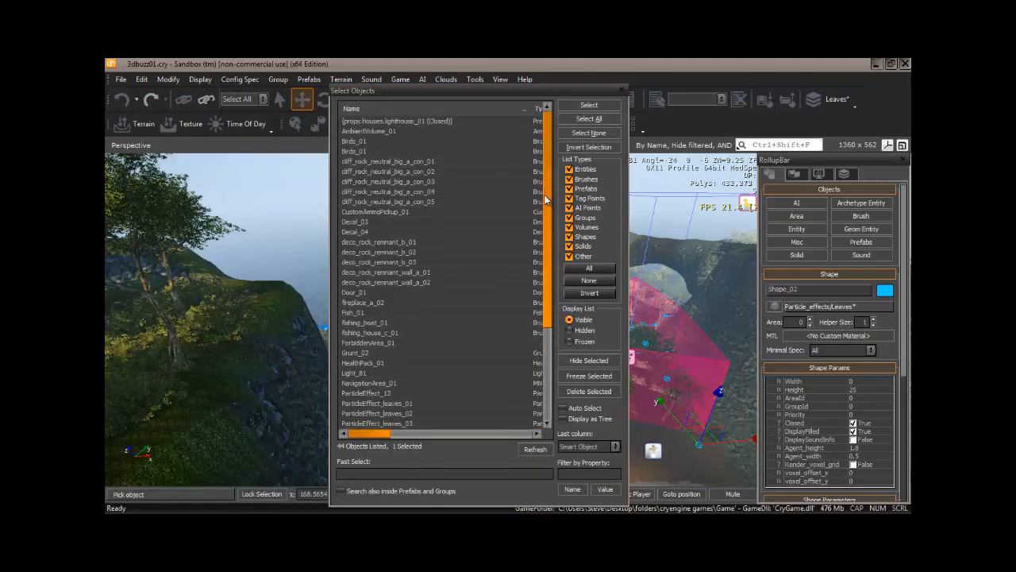
left_click_drag(544, 230, 550, 337)
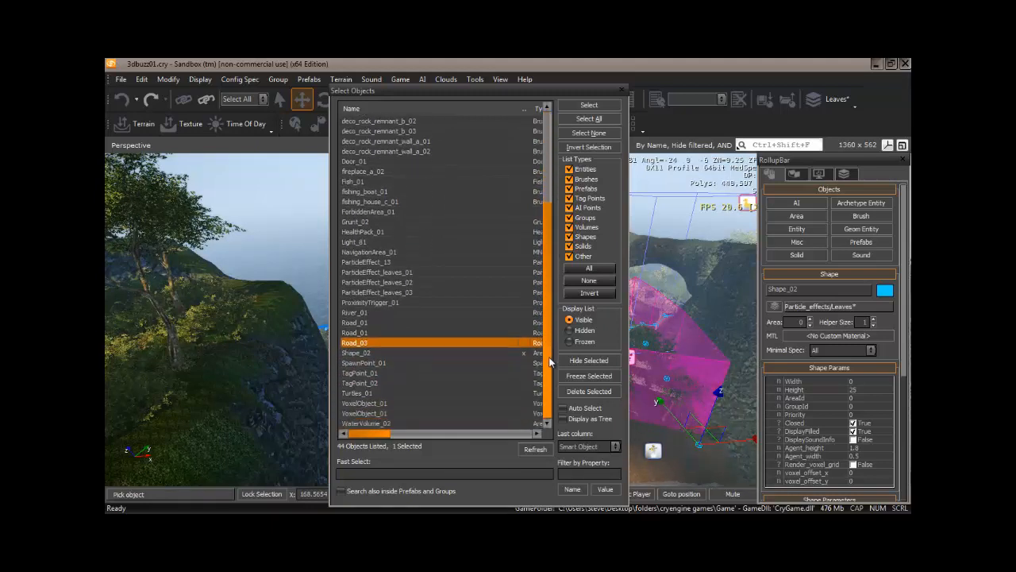
scroll(551, 384, "up", 1)
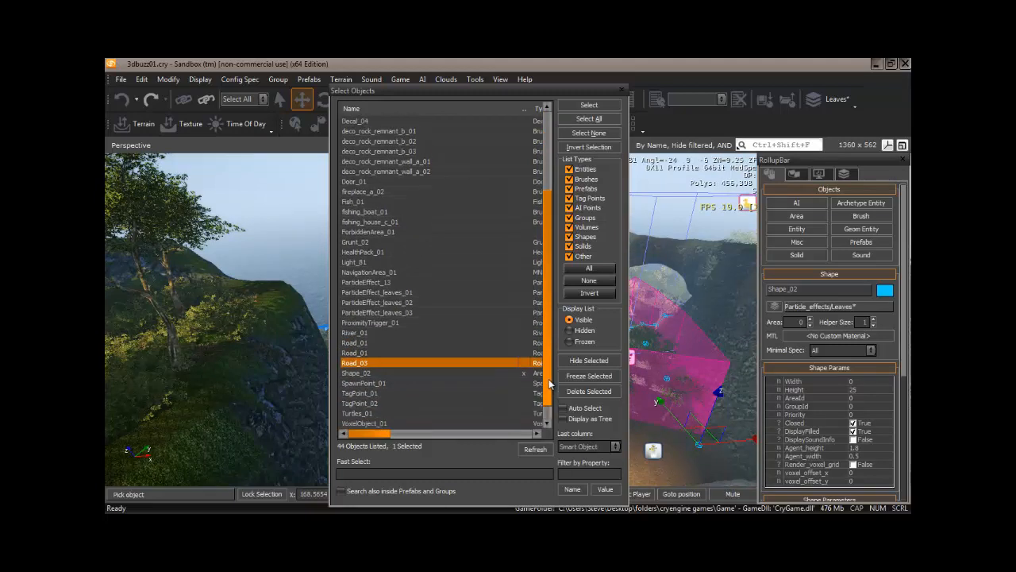
left_click_drag(550, 384, 546, 343)
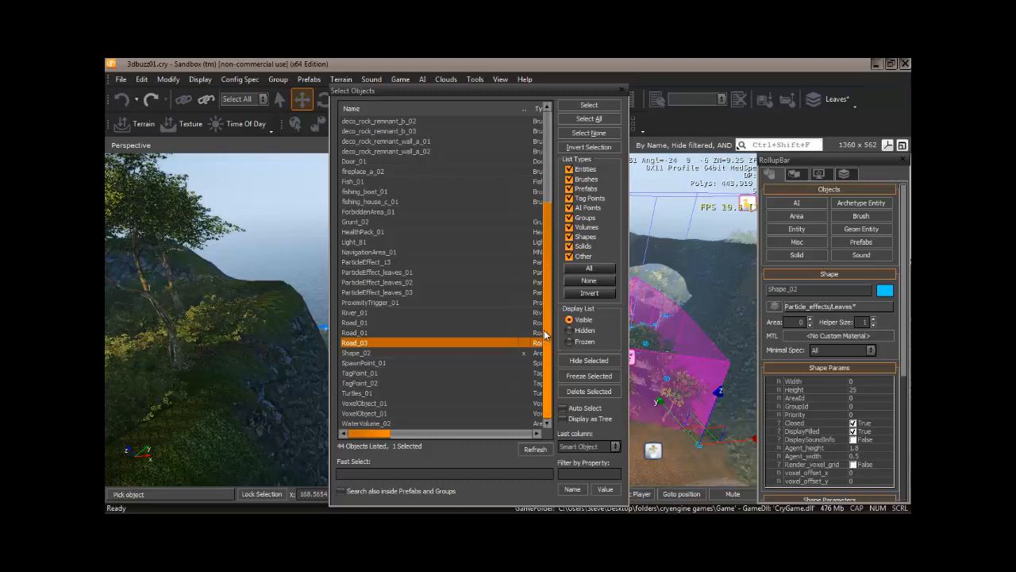
left_click(623, 90)
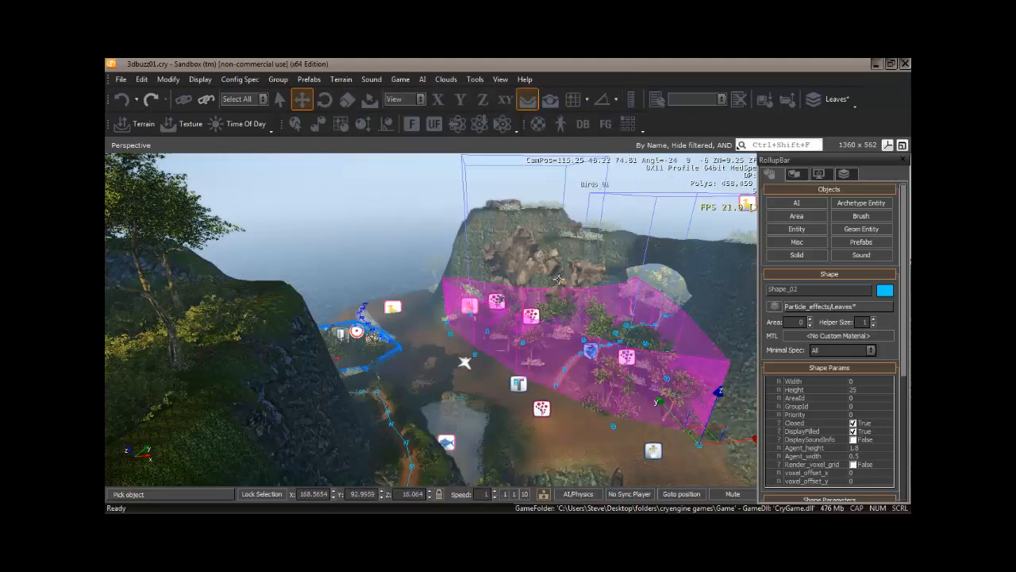